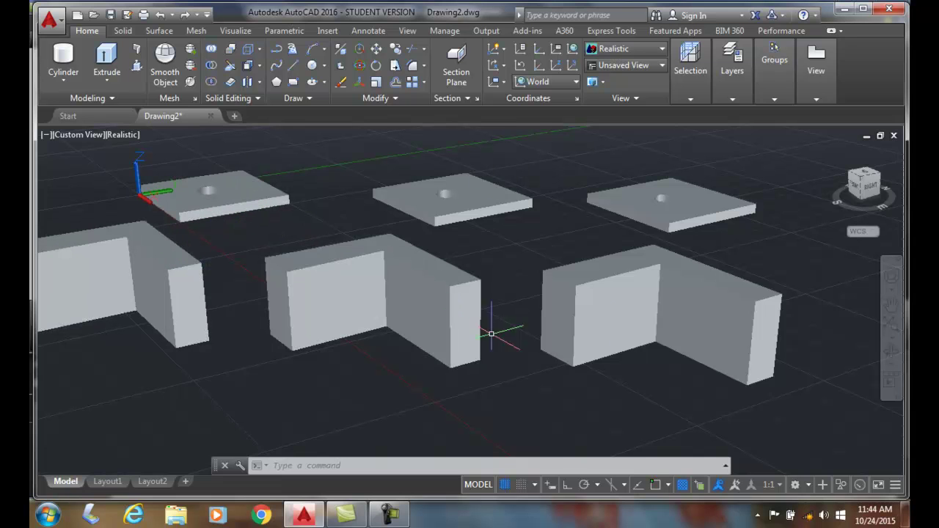
Offset the middle plate's hole and top face by 1, shrinking the hole to a dot.
{"action": "left_click", "coordinate": [255, 64]}
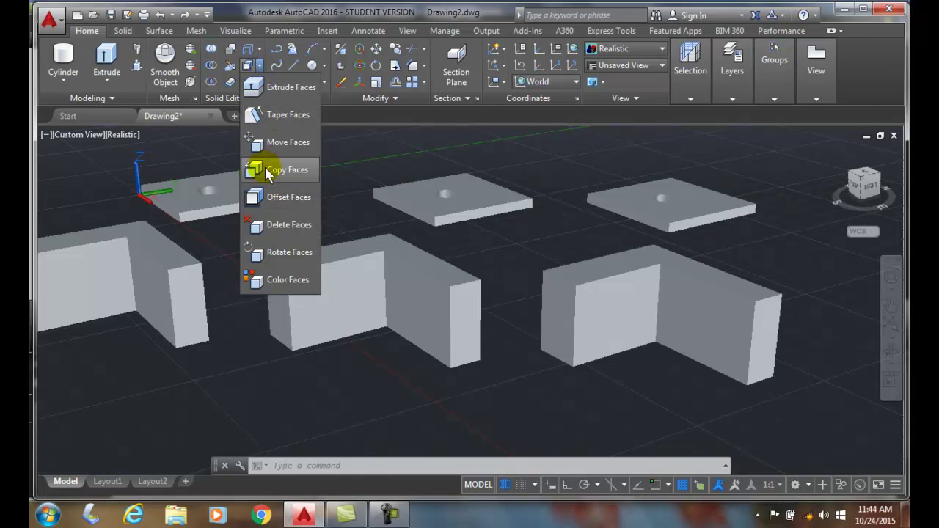
{"action": "left_click", "coordinate": [278, 197]}
{"action": "left_click", "coordinate": [400, 206]}
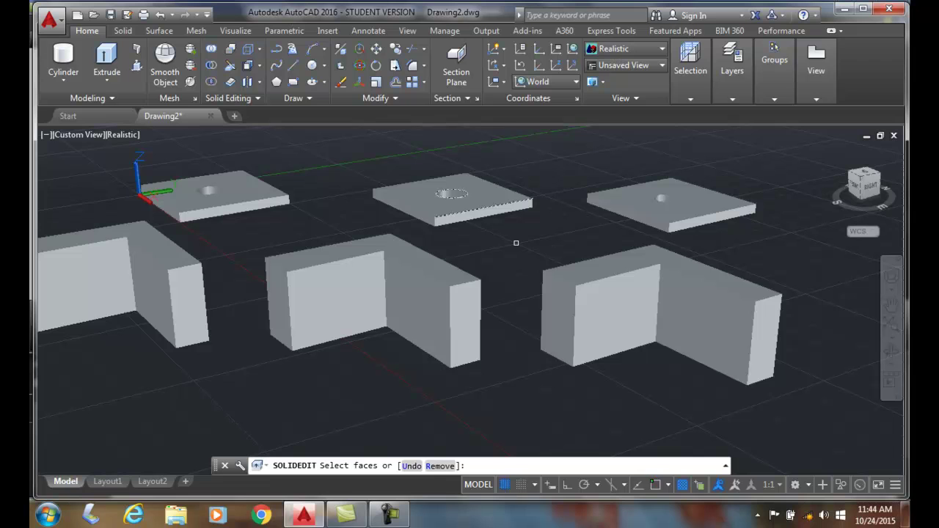
{"action": "left_click", "coordinate": [453, 194]}
{"action": "left_click", "coordinate": [451, 193]}
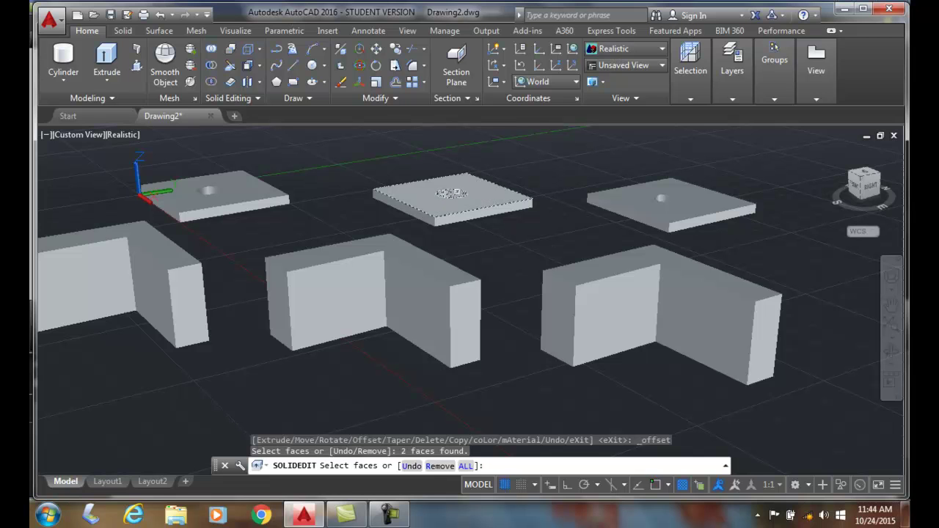
{"action": "key", "text": "Return"}
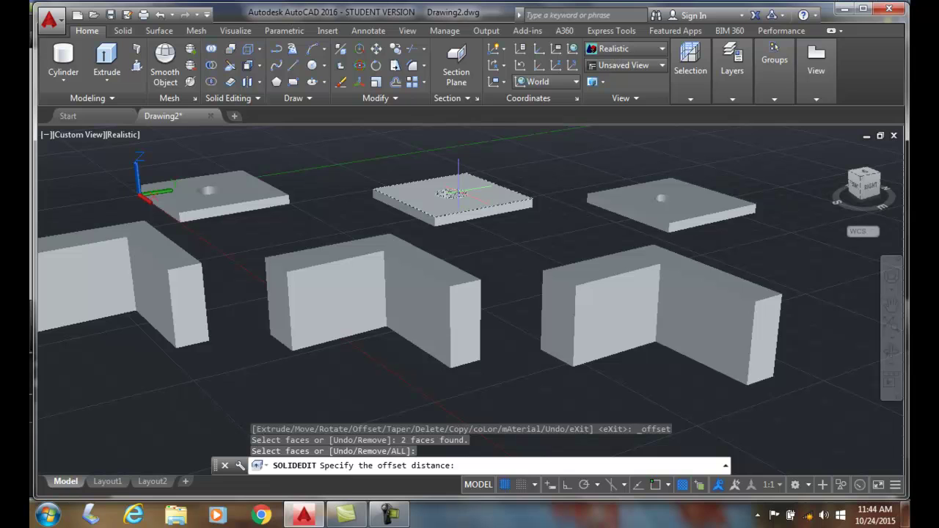
{"action": "type", "text": "1"}
{"action": "key", "text": "Return"}
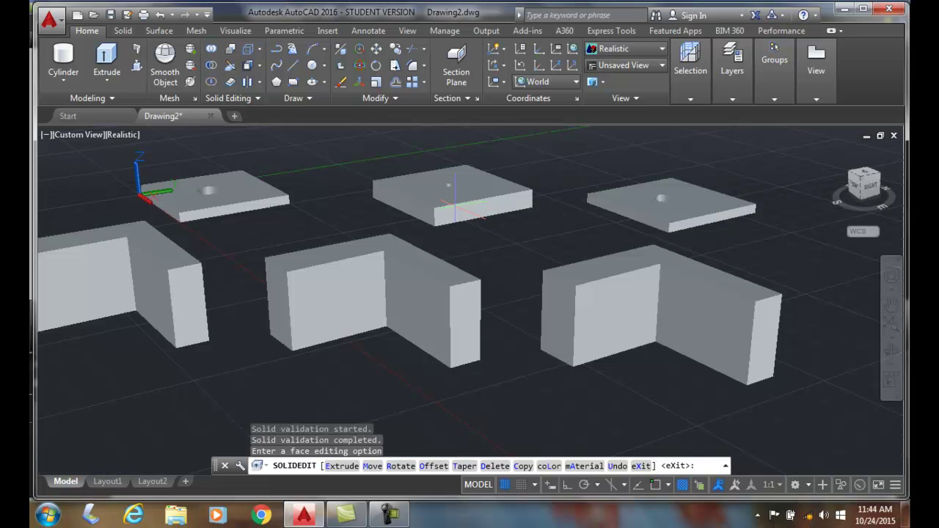
Offset the right plate's hole face by -1 to enlarge it, then exit SOLIDEDIT.
{"action": "left_click", "coordinate": [247, 67]}
{"action": "left_click", "coordinate": [678, 196]}
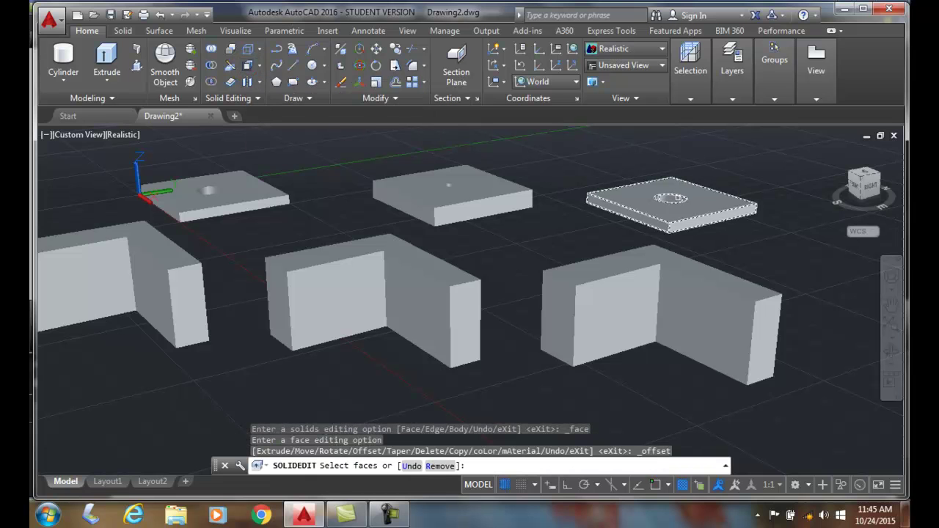
{"action": "left_click", "coordinate": [671, 198]}
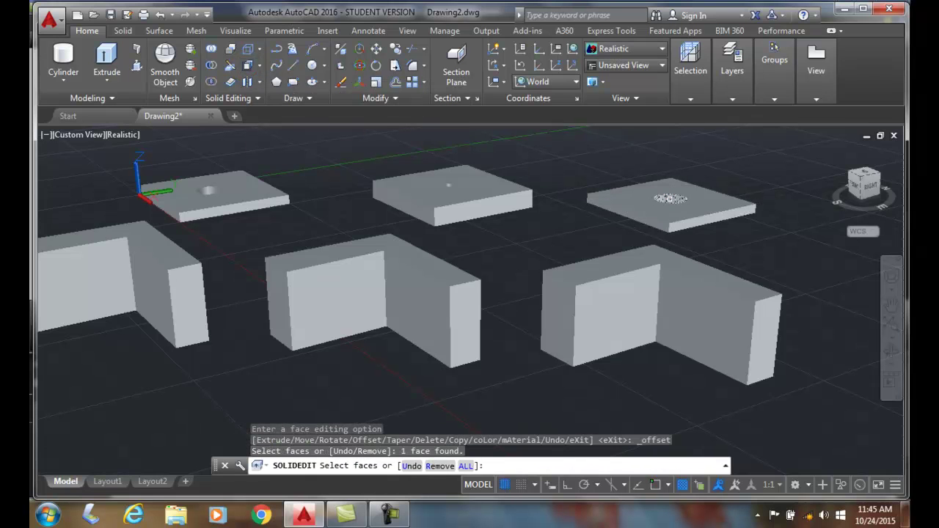
{"action": "key", "text": "Return"}
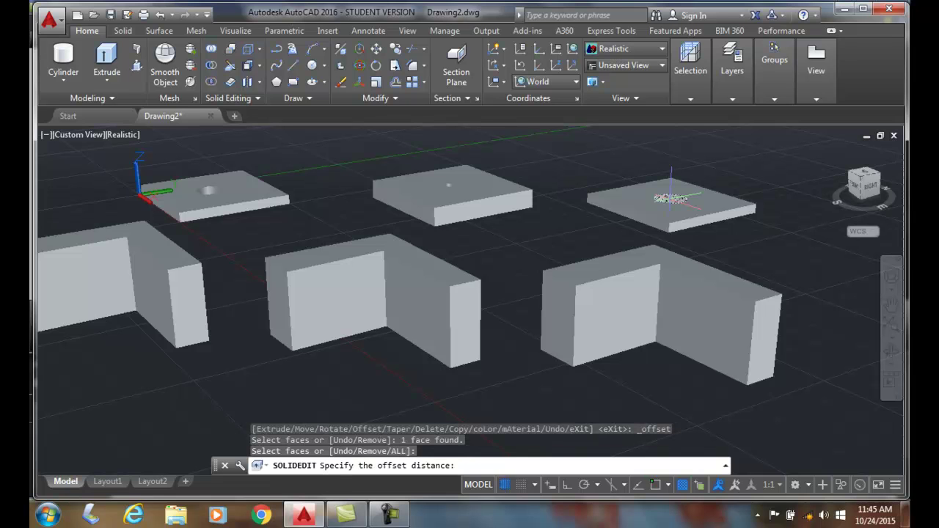
{"action": "type", "text": "-"}
{"action": "type", "text": "1"}
{"action": "key", "text": "Return"}
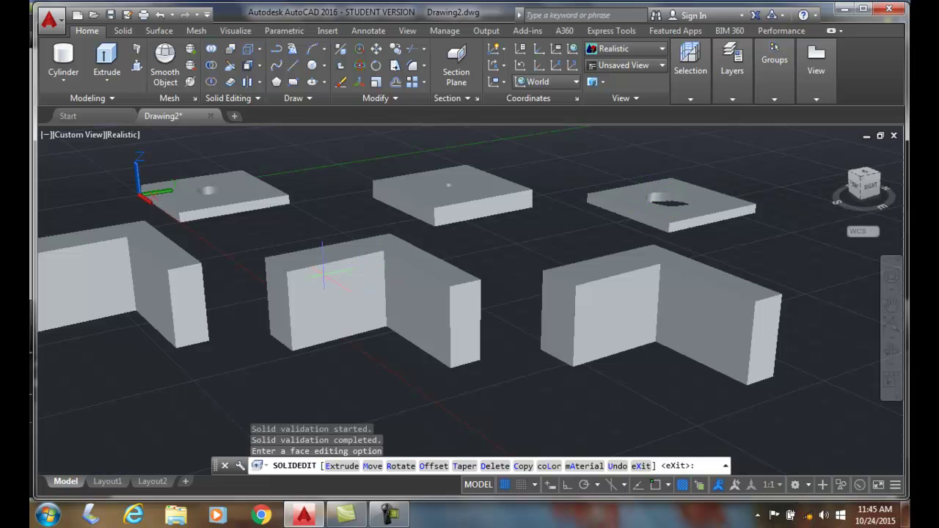
{"action": "key", "text": "Return"}
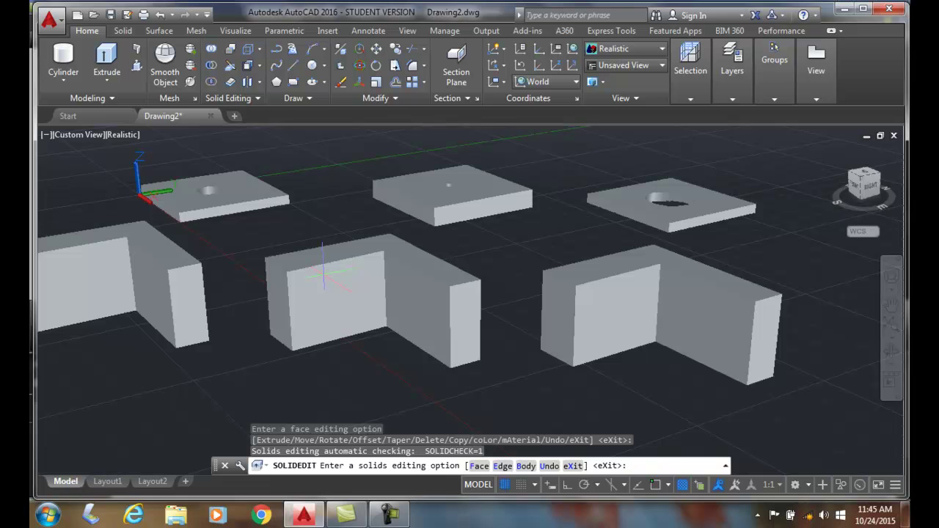
{"action": "key", "text": "Return"}
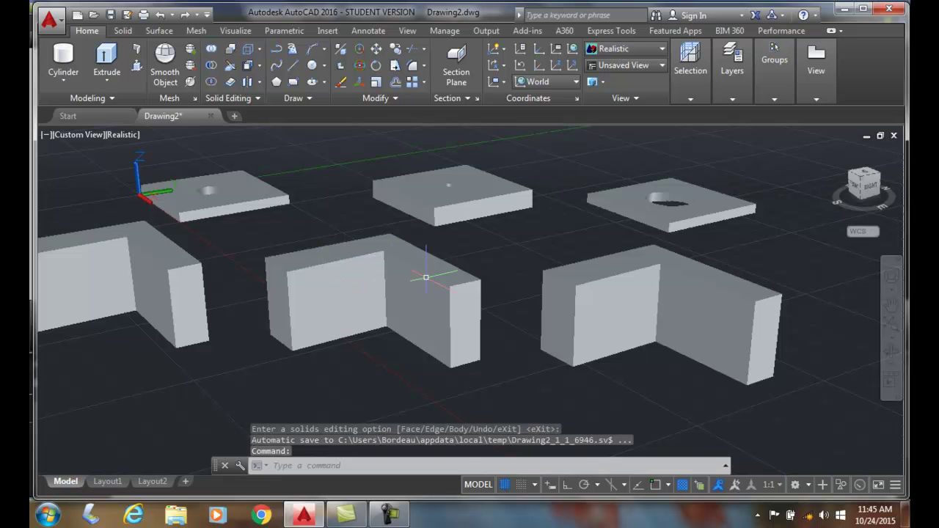
Offset every face of the middle L-bracket by 0.5 using the ALL selection.
{"action": "left_click", "coordinate": [257, 65]}
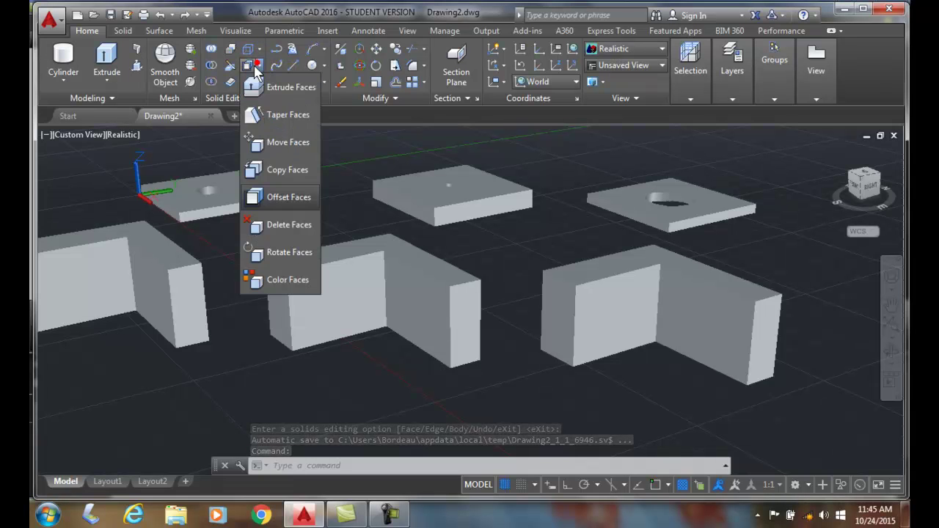
{"action": "left_click", "coordinate": [275, 197]}
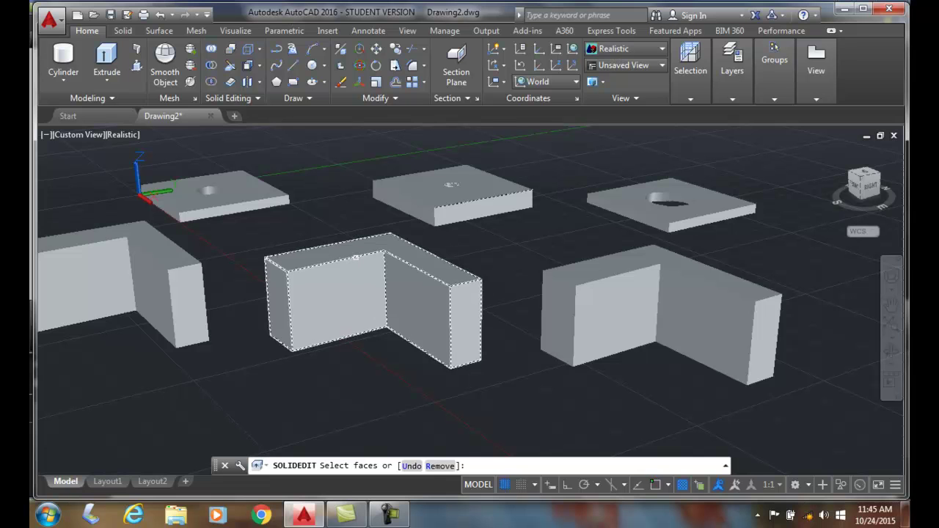
{"action": "left_click", "coordinate": [355, 257]}
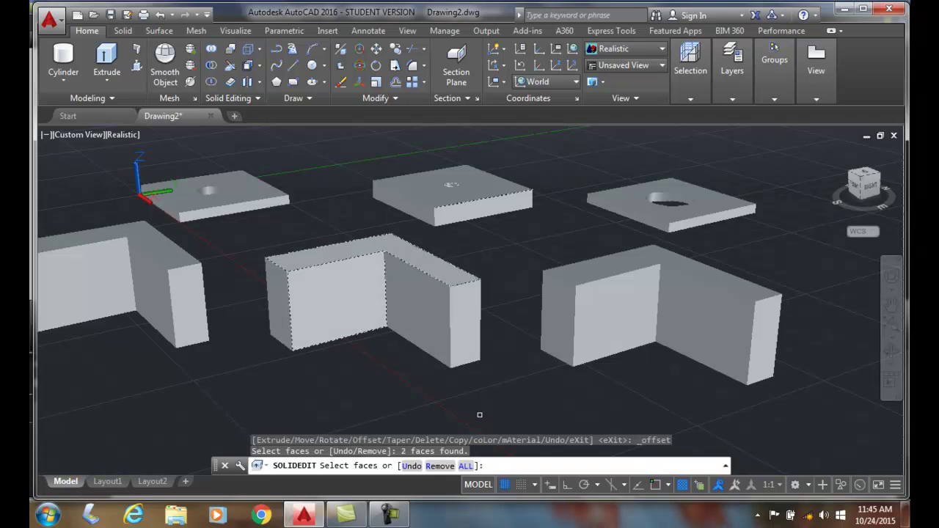
{"action": "left_click", "coordinate": [466, 468]}
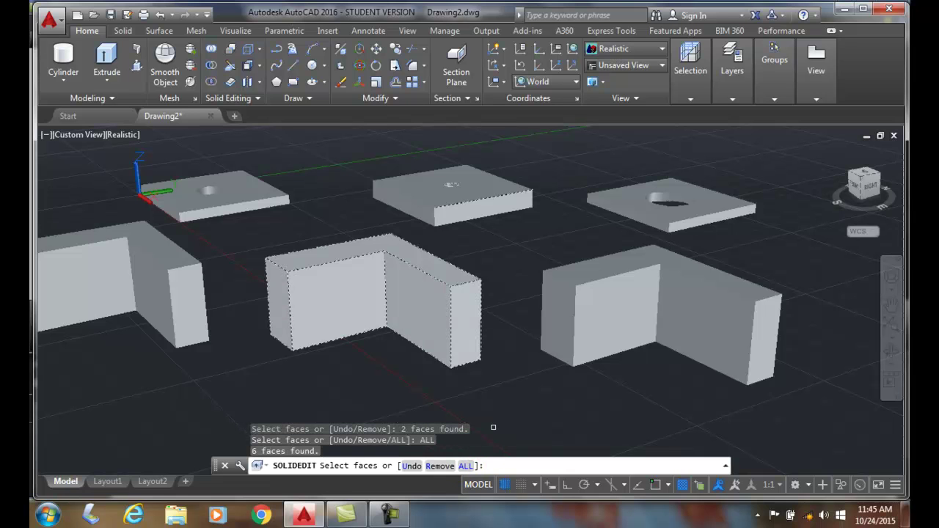
{"action": "key", "text": "Return"}
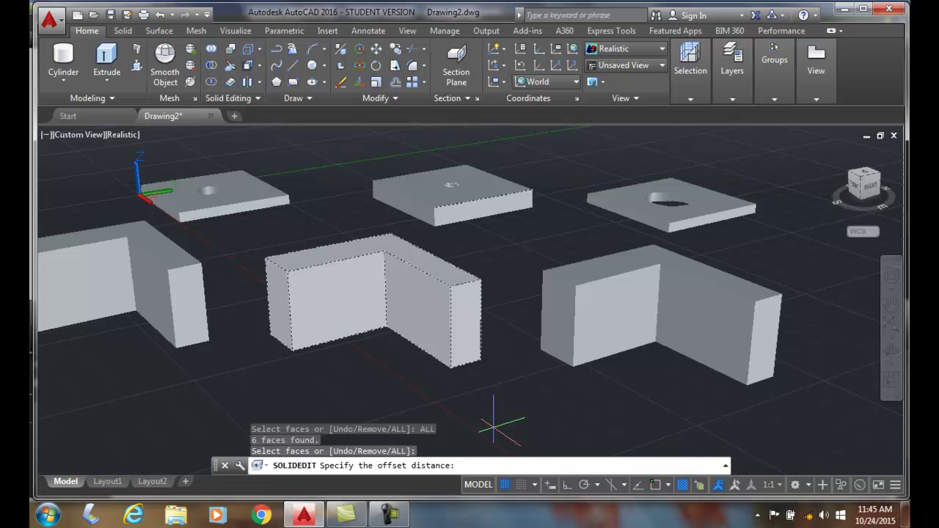
{"action": "type", "text": "1"}
{"action": "key", "text": "BackSpace"}
{"action": "type", "text": "."}
{"action": "type", "text": "5"}
{"action": "key", "text": "Return"}
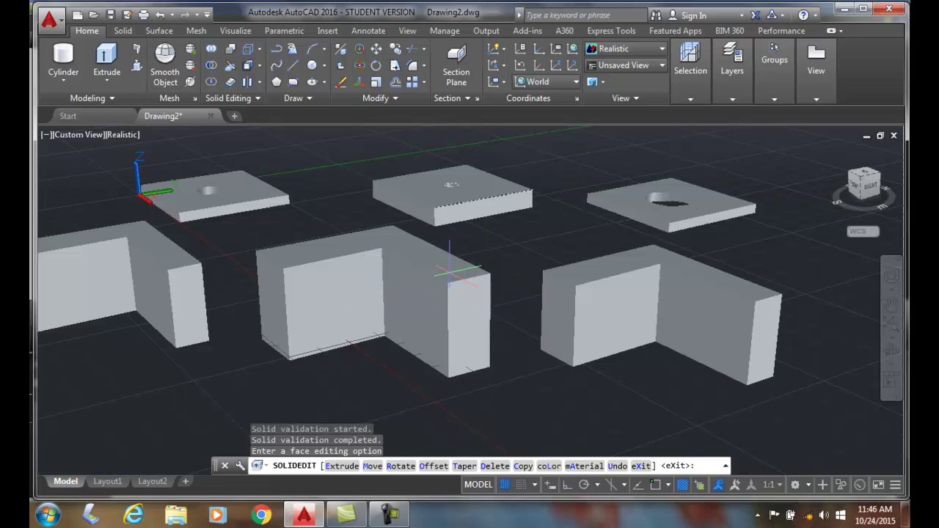
Offset every face of the right L-bracket by -0.5, then exit solid editing.
{"action": "left_click", "coordinate": [258, 66]}
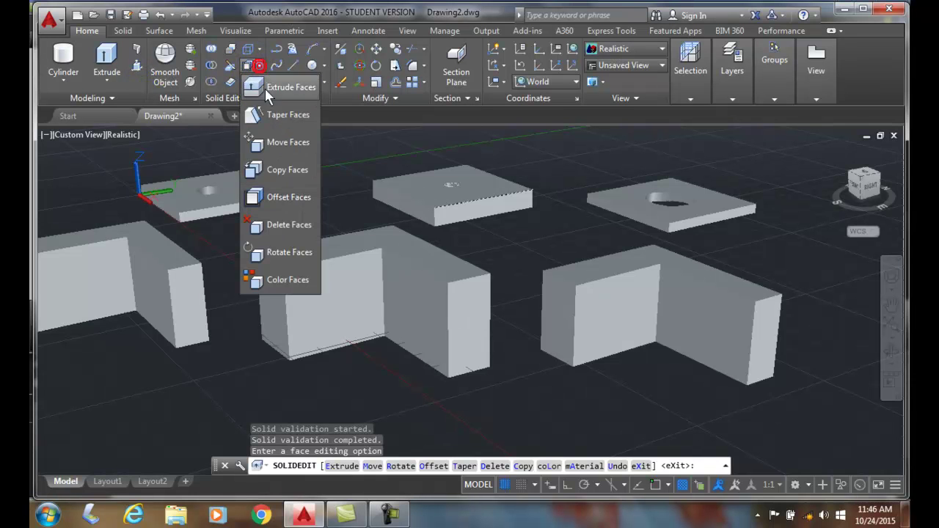
{"action": "left_click", "coordinate": [298, 198]}
{"action": "left_click", "coordinate": [620, 294]}
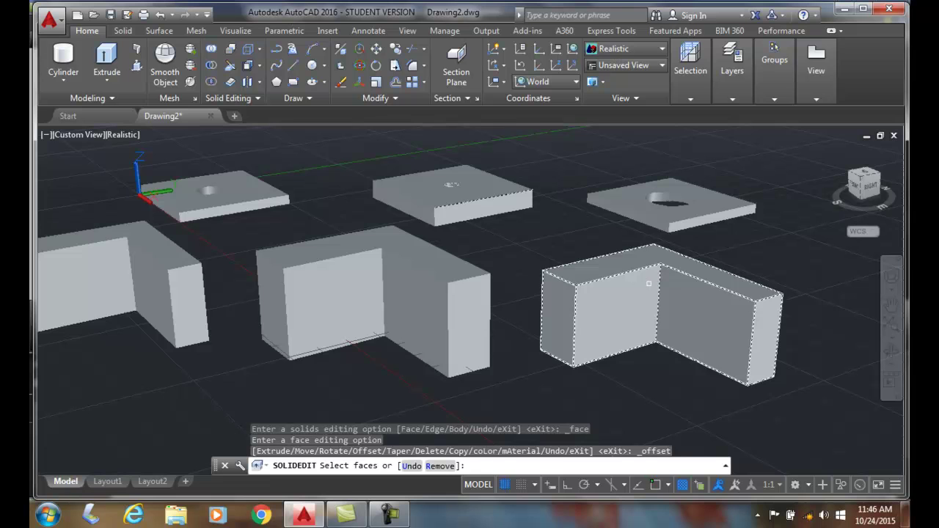
{"action": "left_click", "coordinate": [645, 282]}
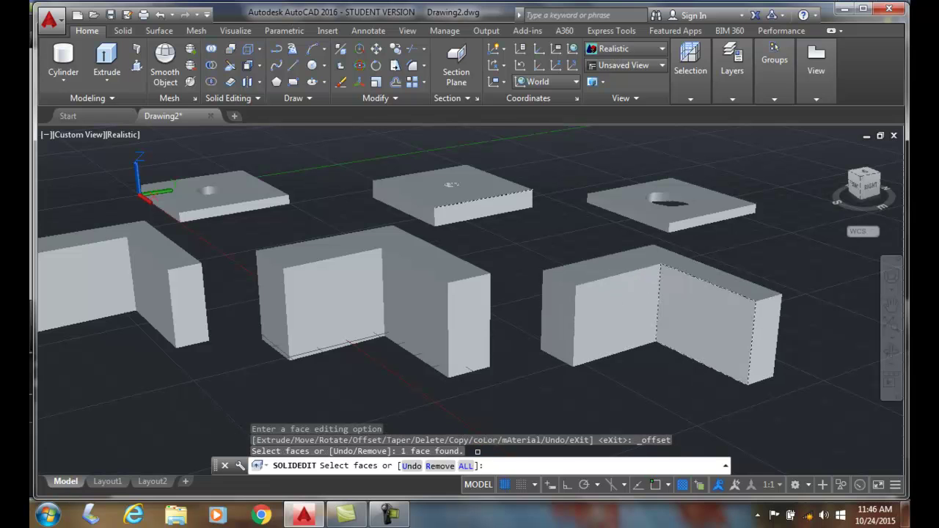
{"action": "left_click", "coordinate": [467, 466]}
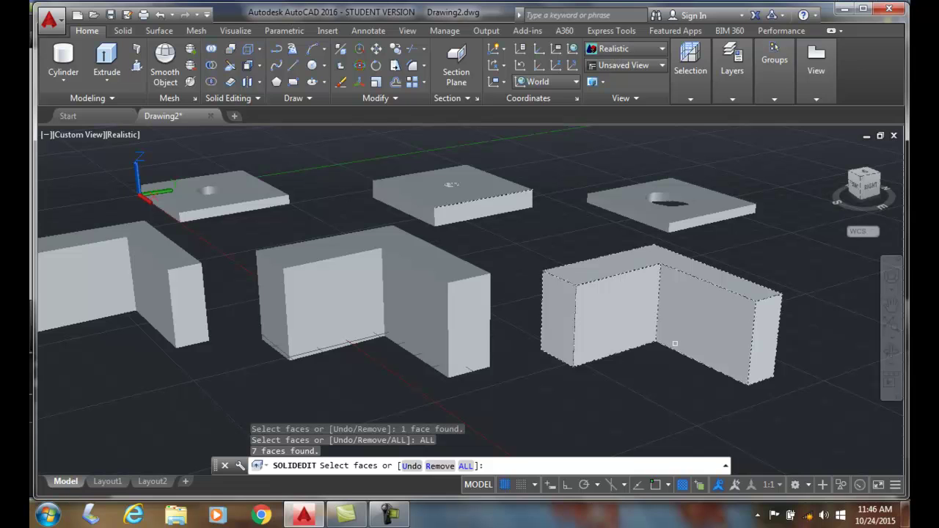
{"action": "key", "text": "Return"}
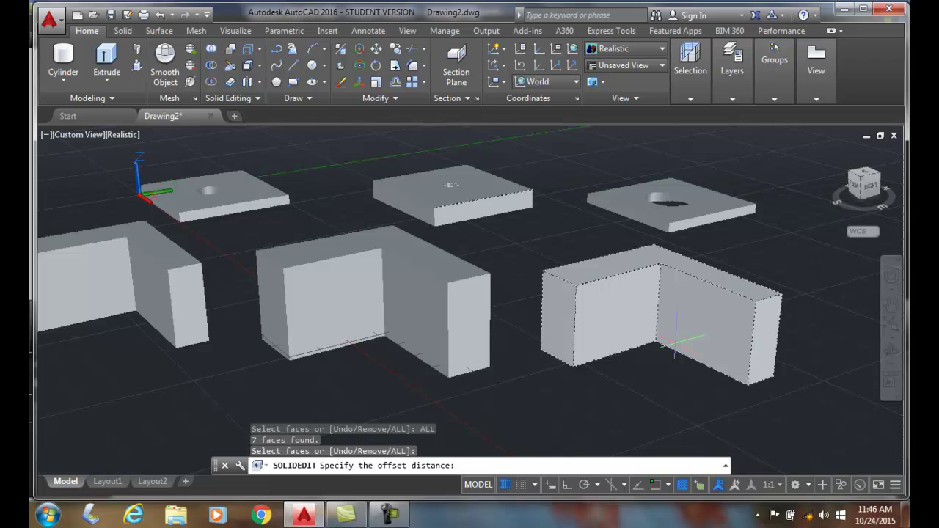
{"action": "type", "text": "-.5"}
{"action": "key", "text": "Return"}
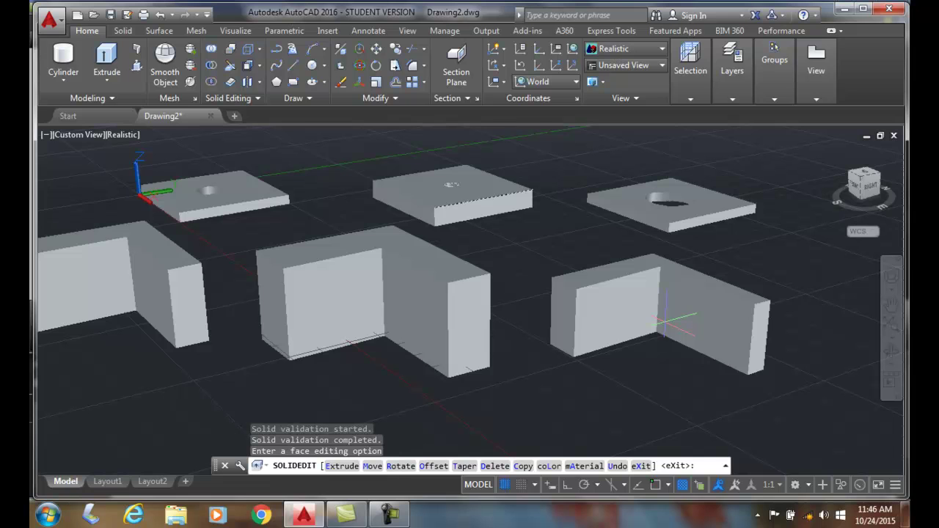
{"action": "key", "text": "Return"}
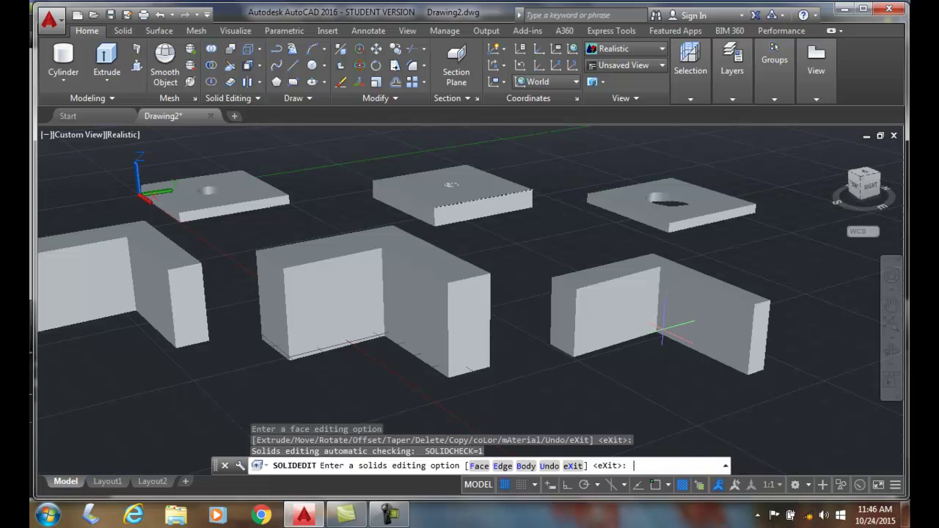
{"action": "key", "text": "Return"}
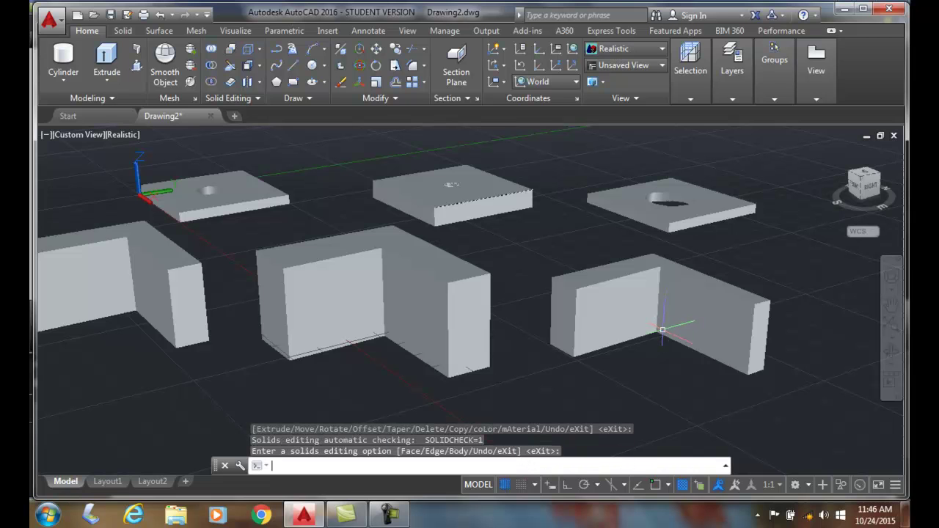